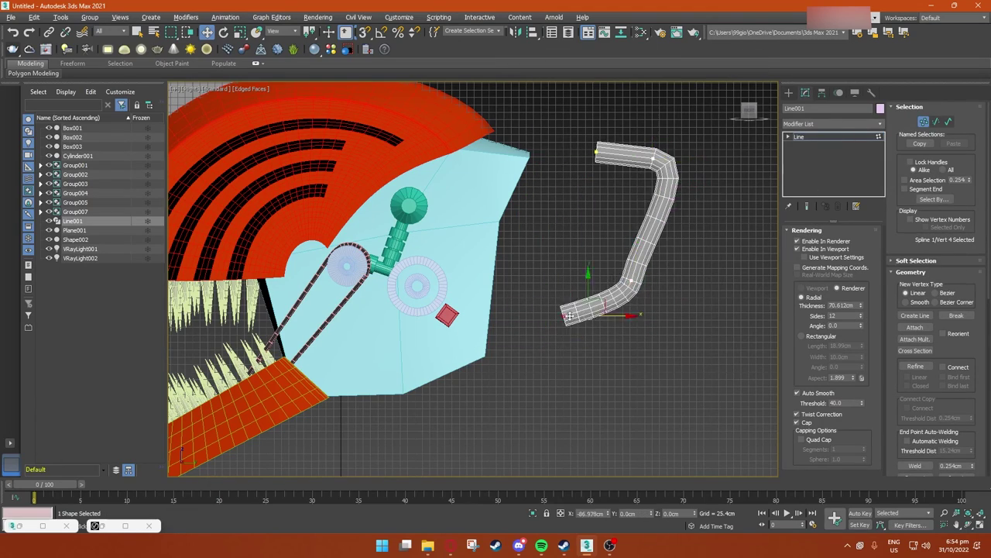
- Convert the 12-sided renderable line tube into an editable poly
click(850, 229)
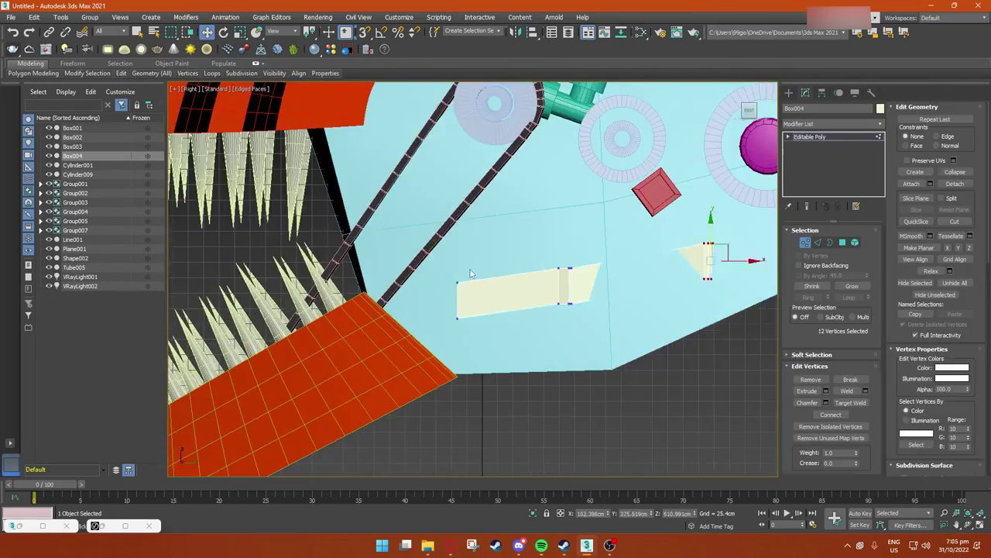
- Orbit the view around the new strip piece on the chainsaw body
alt+middle_drag(560, 237, 732, 289)
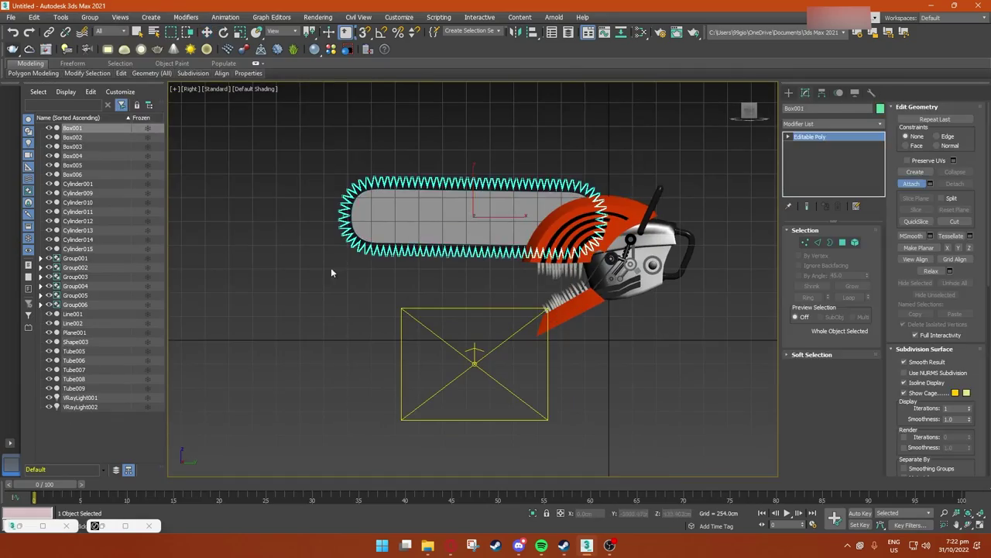
- Start saving the chainsaw scene, bringing up the Save File As dialog
key(ctrl+s)
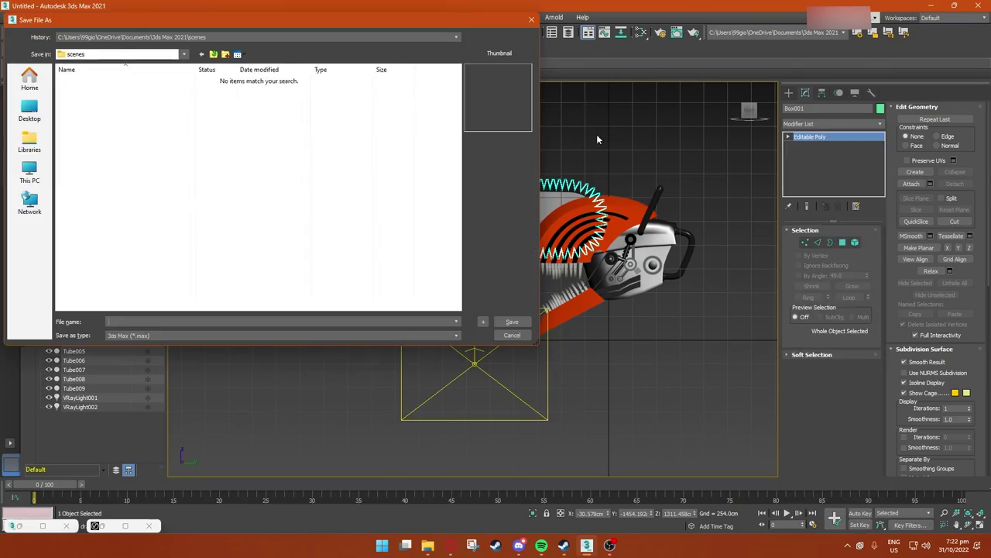